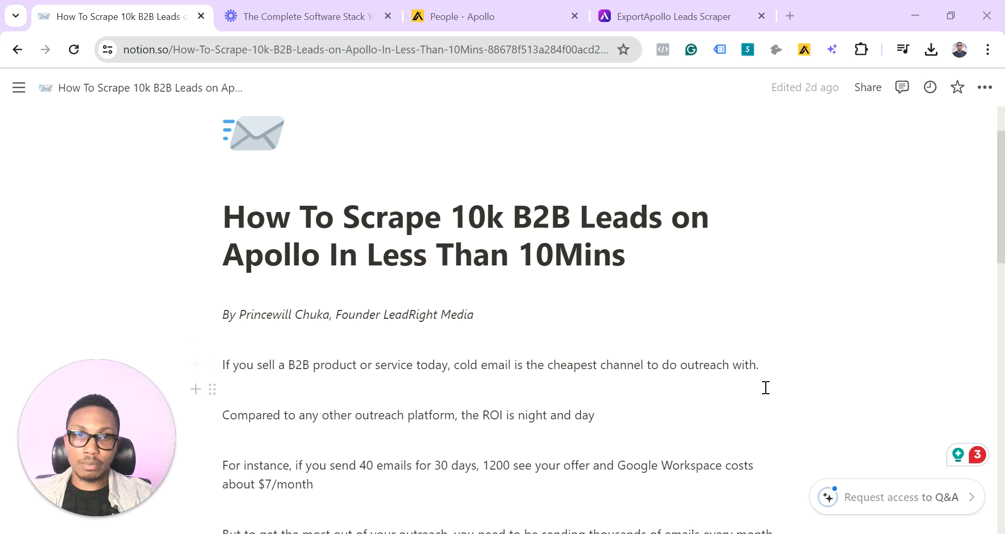
Read through the lead scraping guide down to the ideal client profile questions and the DTC Ecom example
scroll(766, 388, "down", 2)
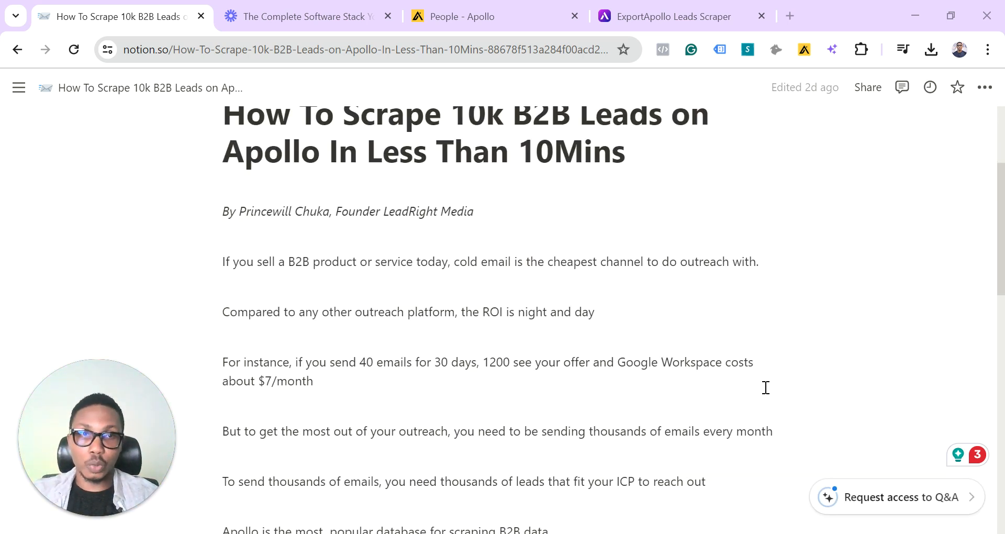
scroll(766, 388, "down", 2)
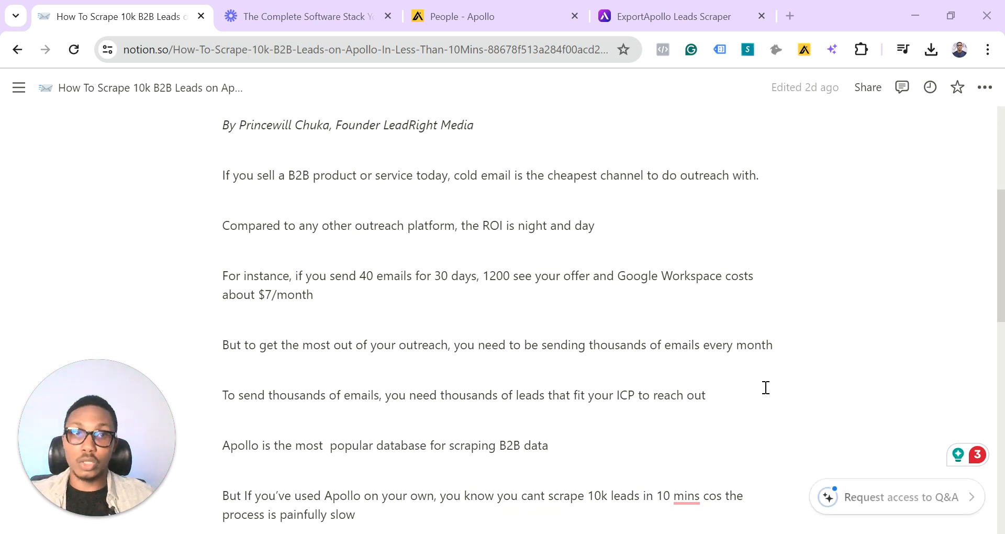
scroll(766, 388, "down", 2)
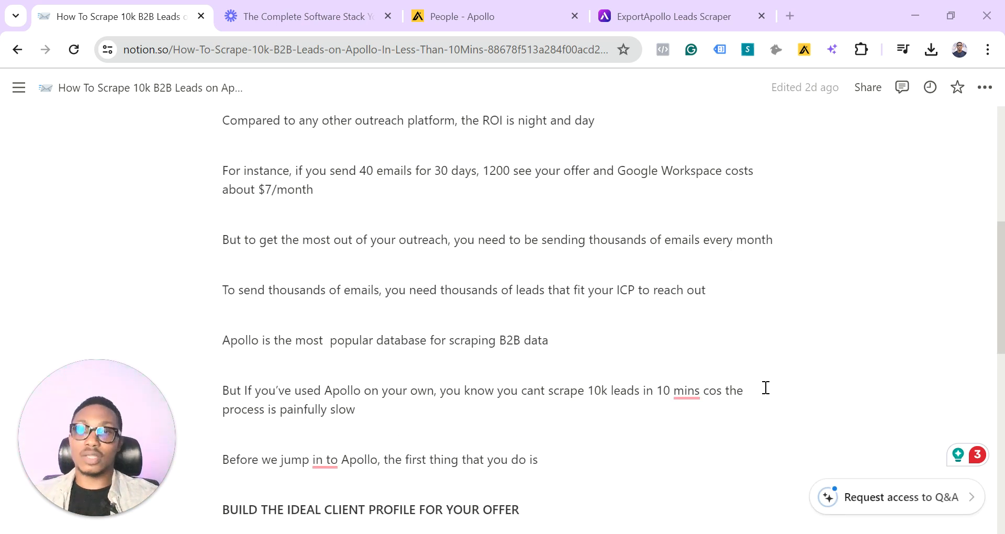
scroll(766, 388, "down", 1)
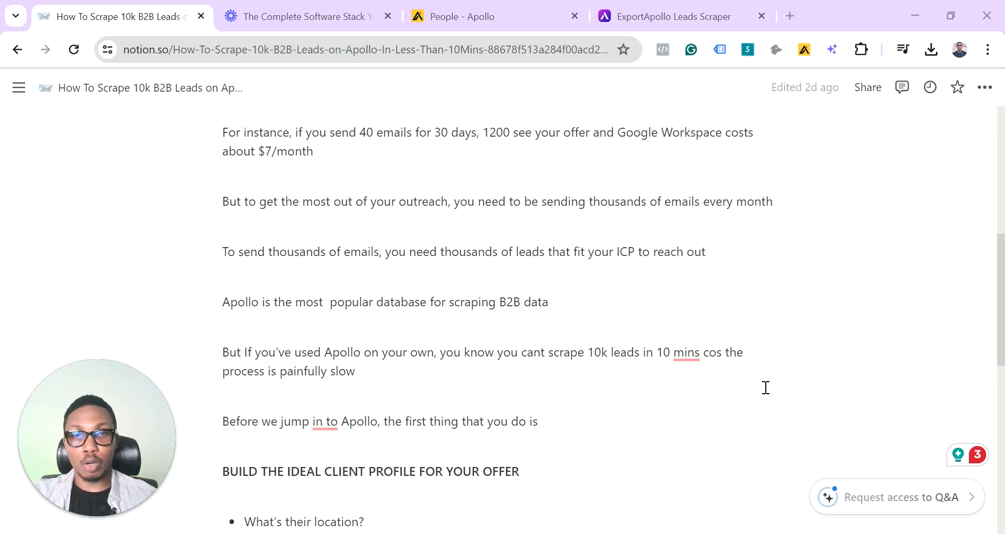
scroll(766, 388, "down", 3)
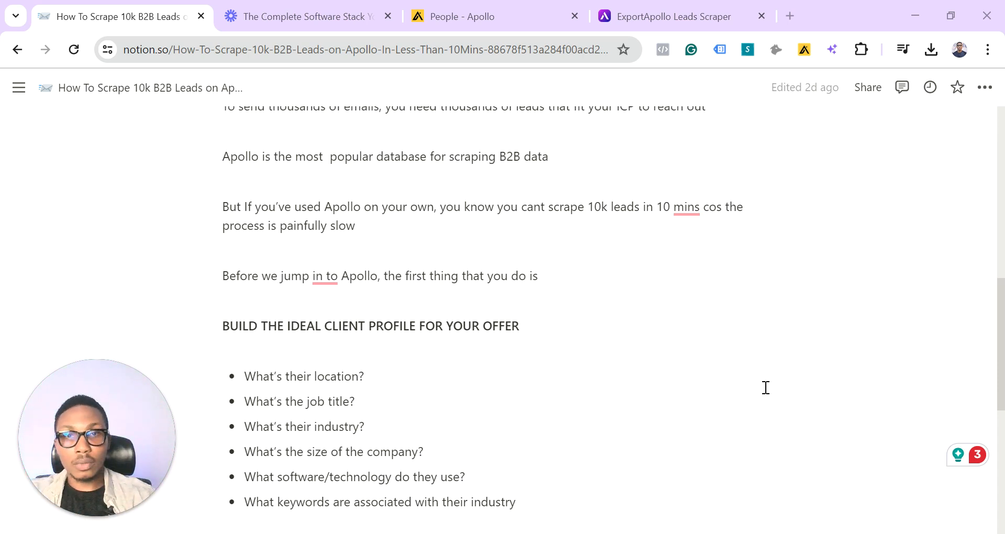
scroll(766, 387, "down", 2)
scroll(766, 388, "down", 1)
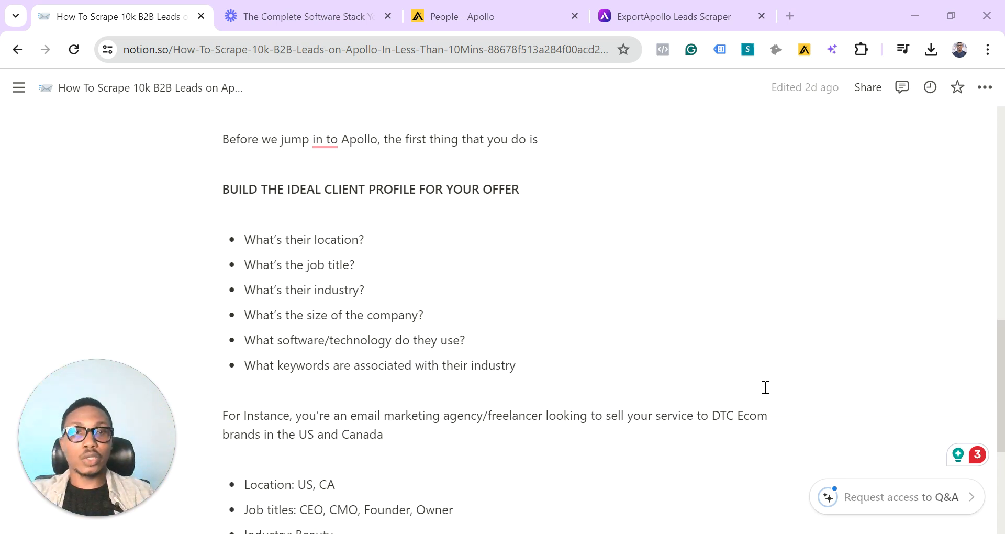
scroll(766, 387, "down", 2)
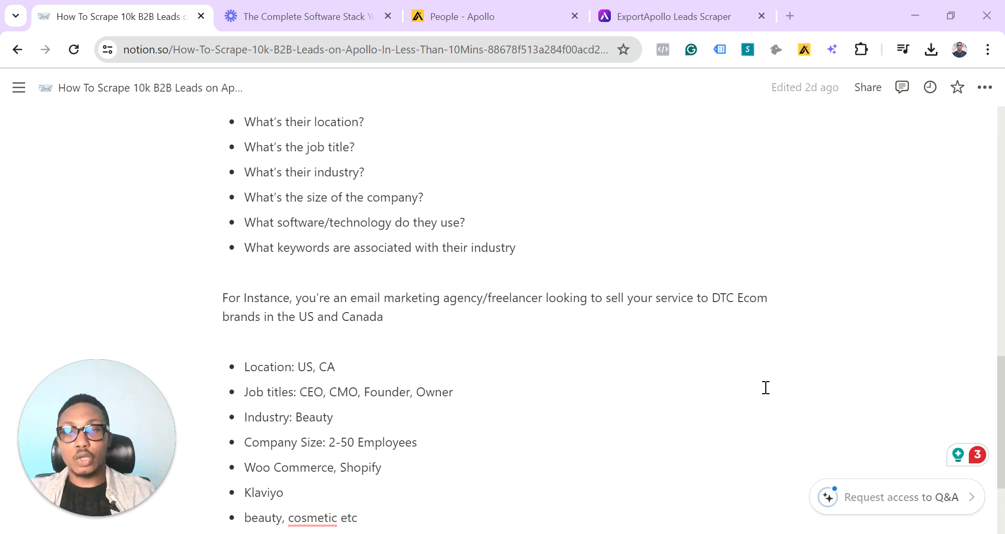
scroll(765, 387, "down", 2)
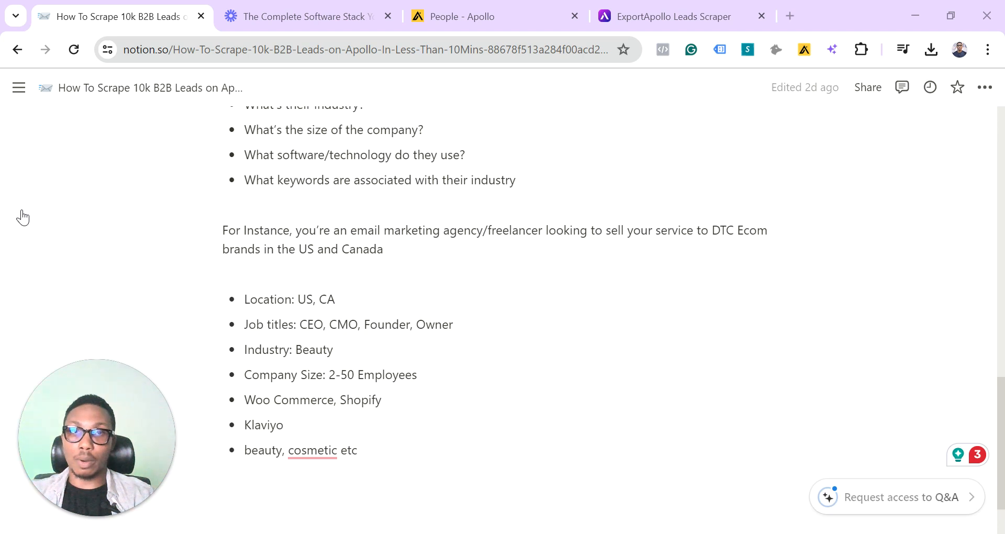
Switch to the Apollo people search and review the job title and location filters
key("ctrl+3")
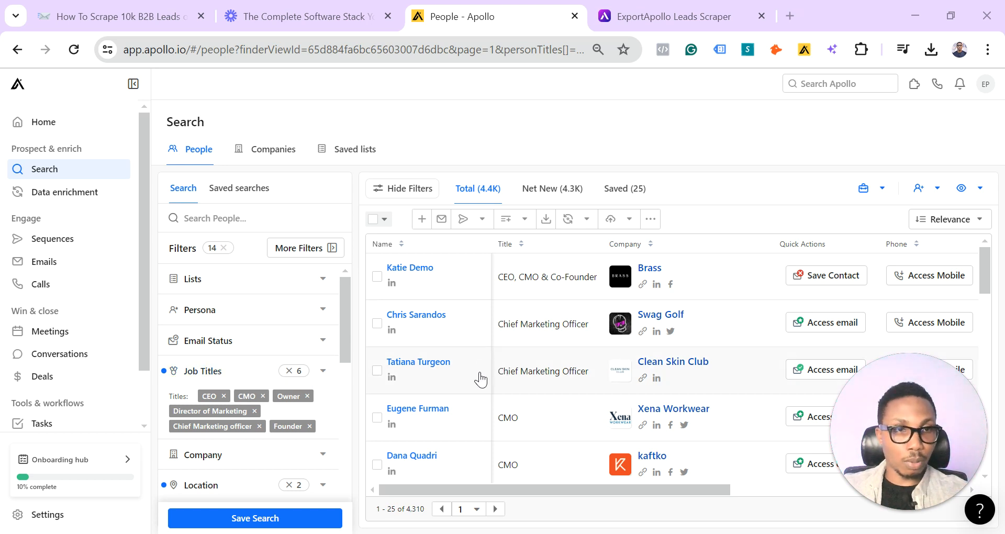
scroll(479, 378, "down", 1)
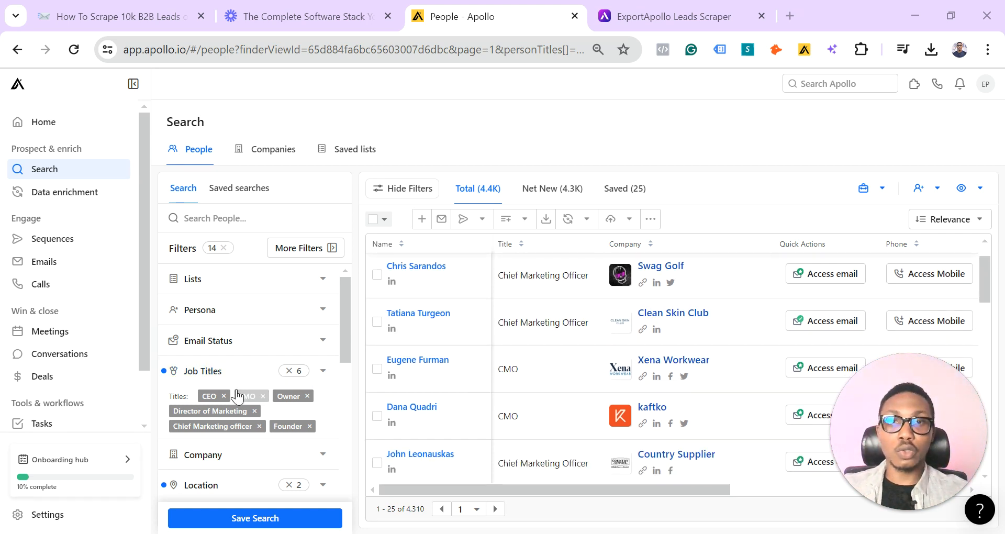
scroll(236, 395, "down", 1)
scroll(238, 397, "down", 1)
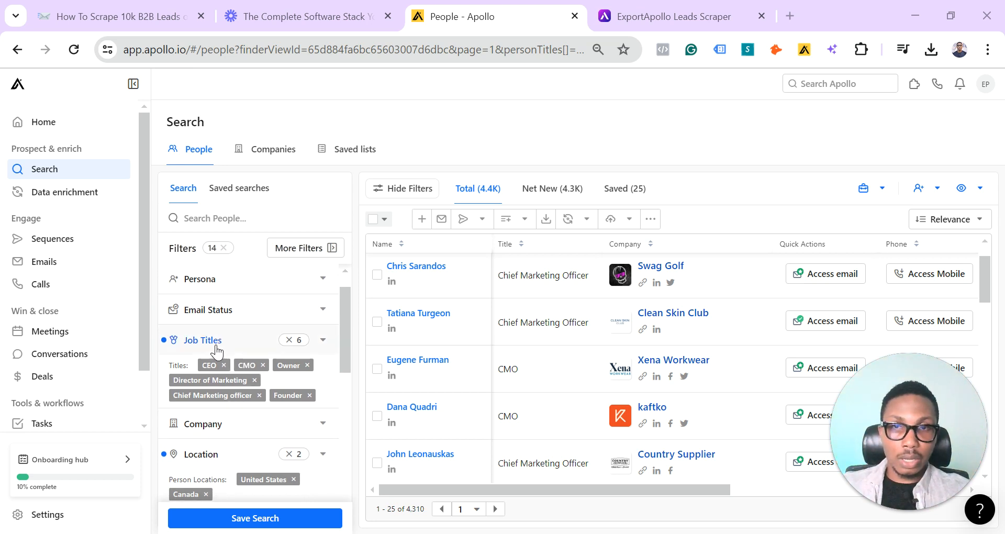
scroll(225, 354, "down", 1)
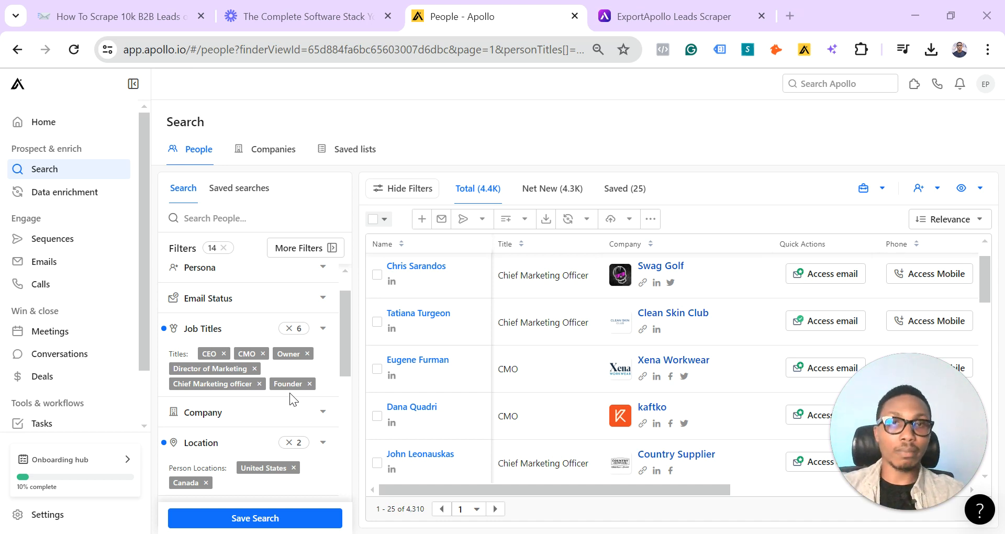
scroll(290, 393, "down", 1)
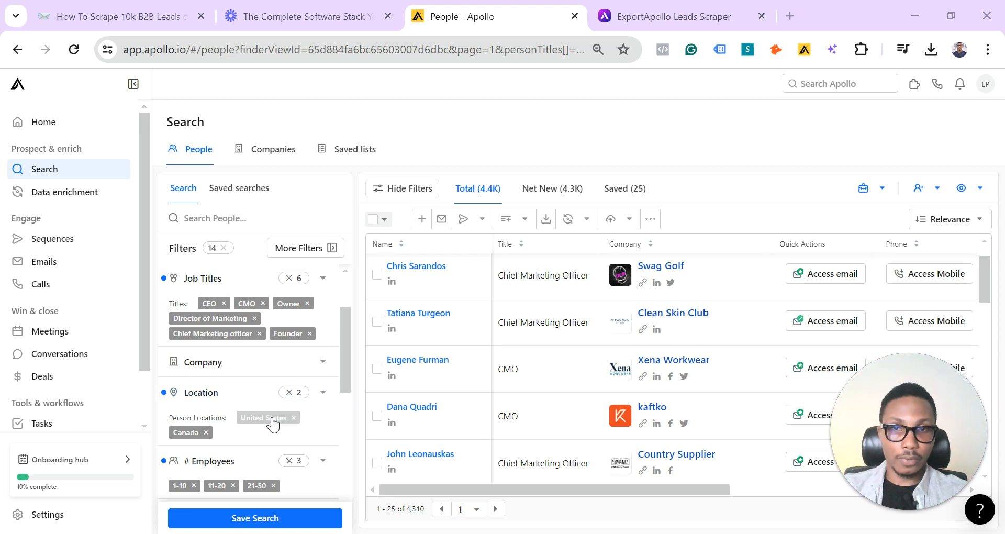
scroll(272, 423, "down", 2)
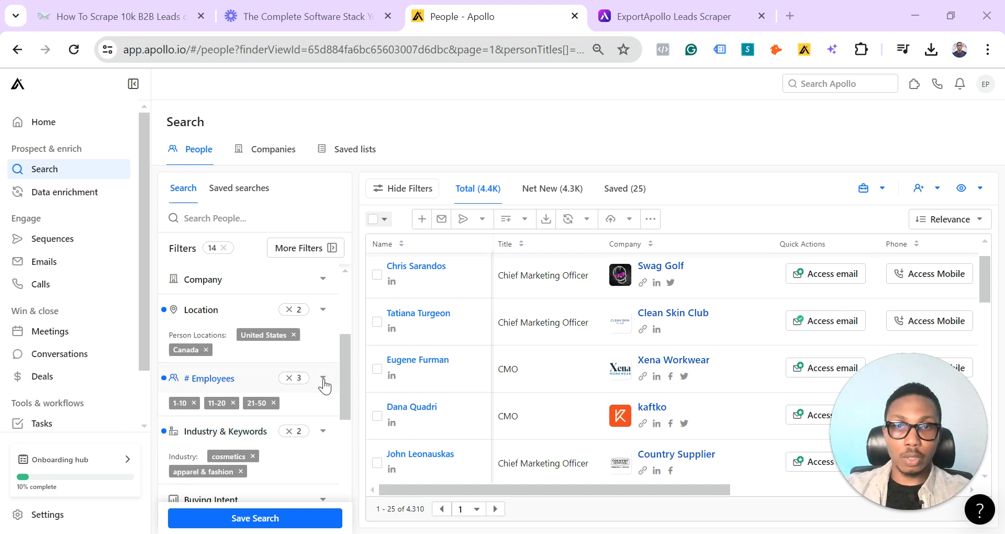
Examine the options of the # Employees and Industry & Keywords filters, leaving both collapsed
left_click(226, 409)
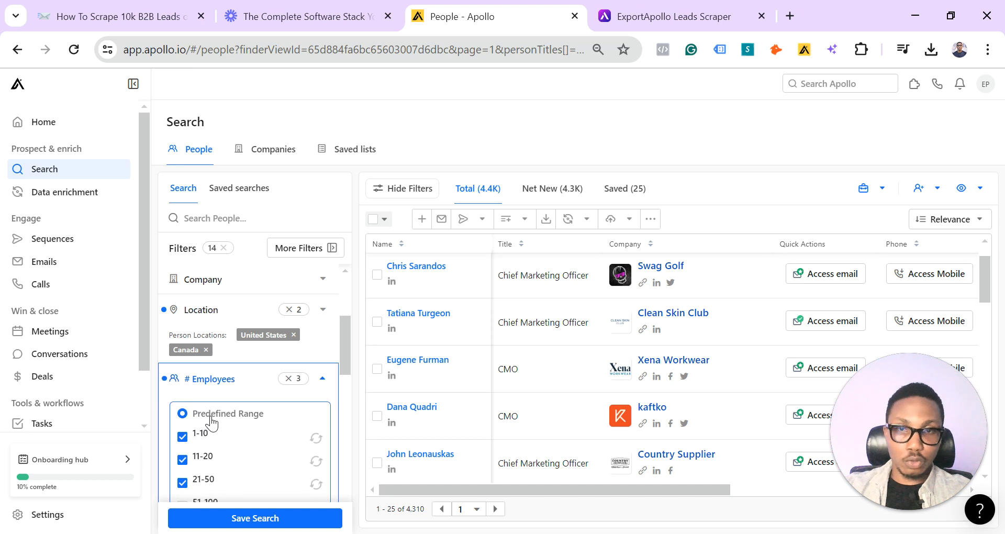
scroll(241, 478, "down", 1)
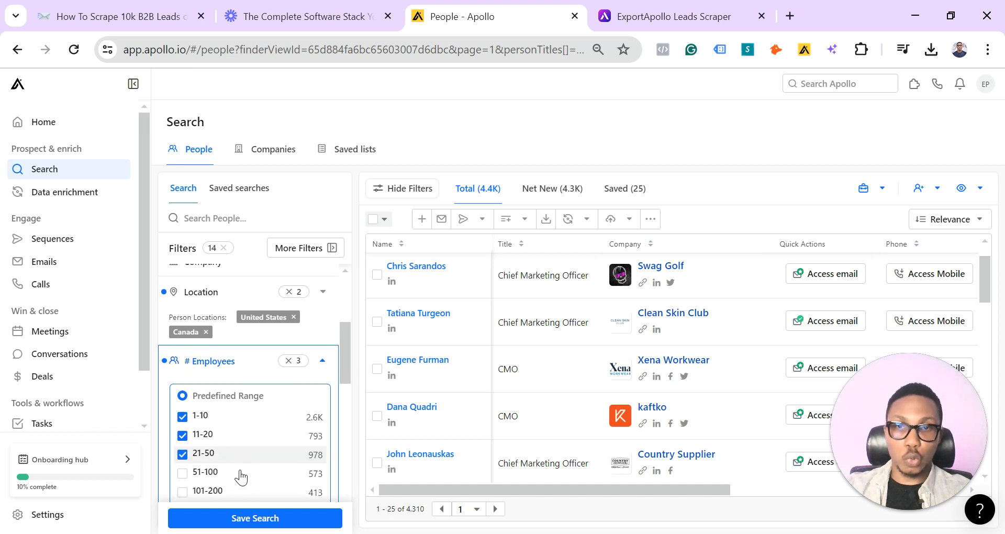
left_click(324, 359)
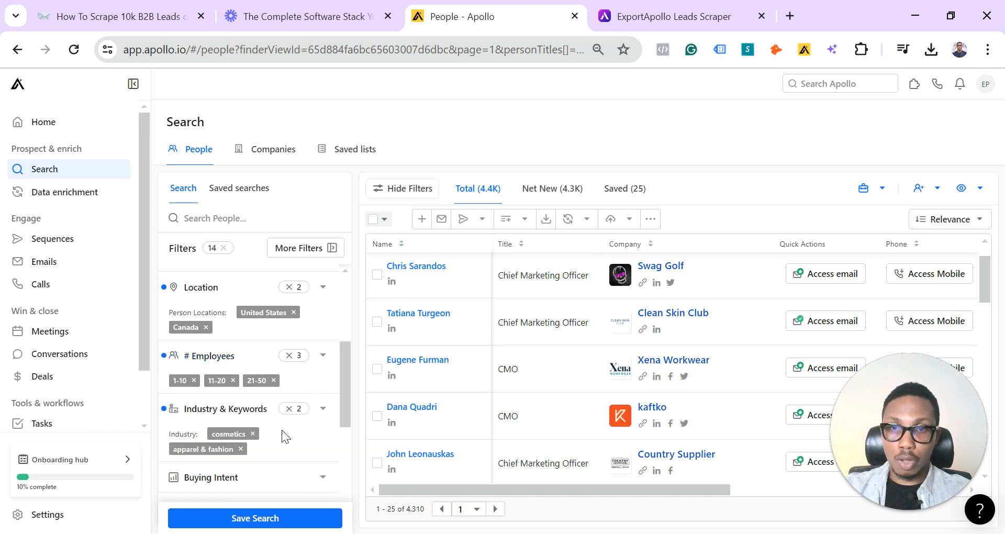
scroll(285, 433, "down", 2)
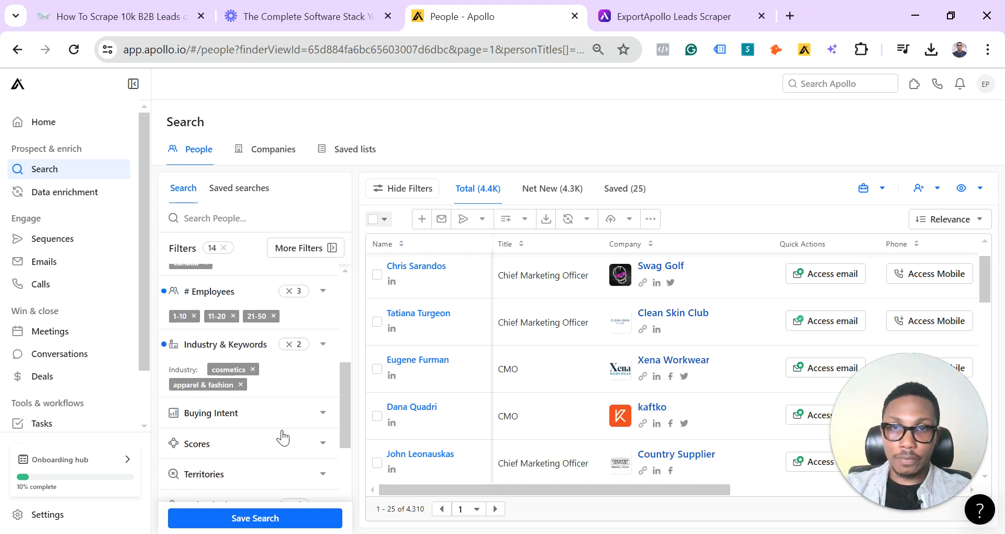
left_click(323, 347)
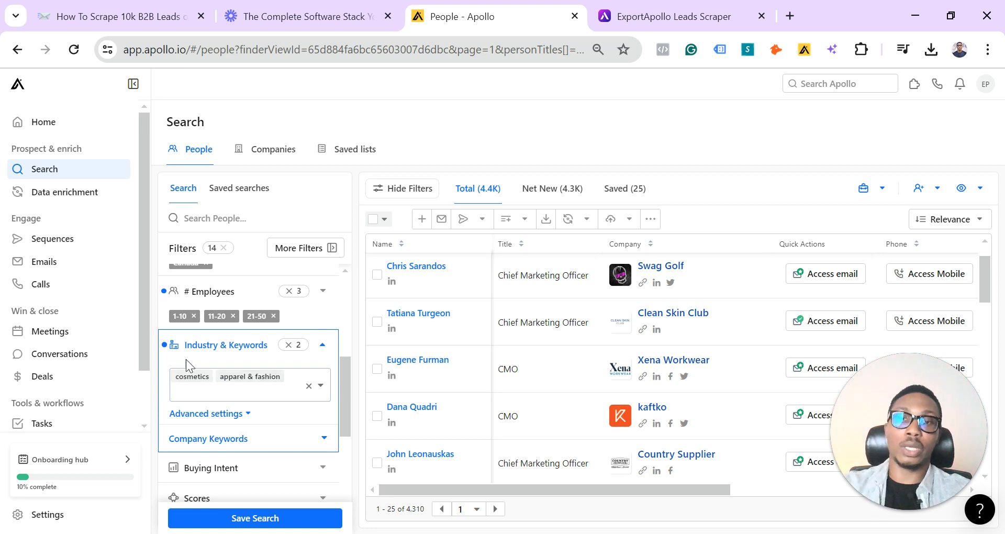
left_click(330, 348)
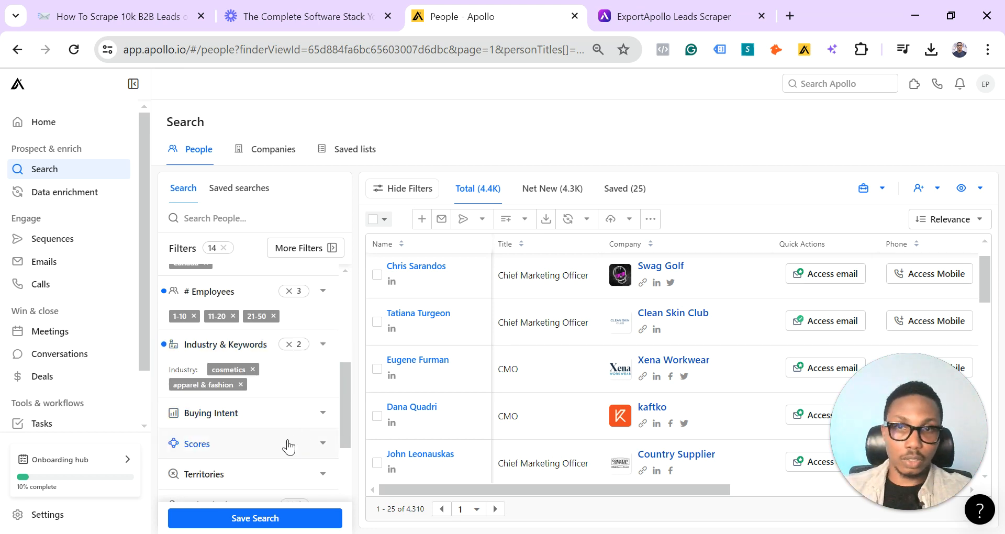
Add Shopify alongside Klaviyo in the Technologies filter
scroll(275, 444, "down", 2)
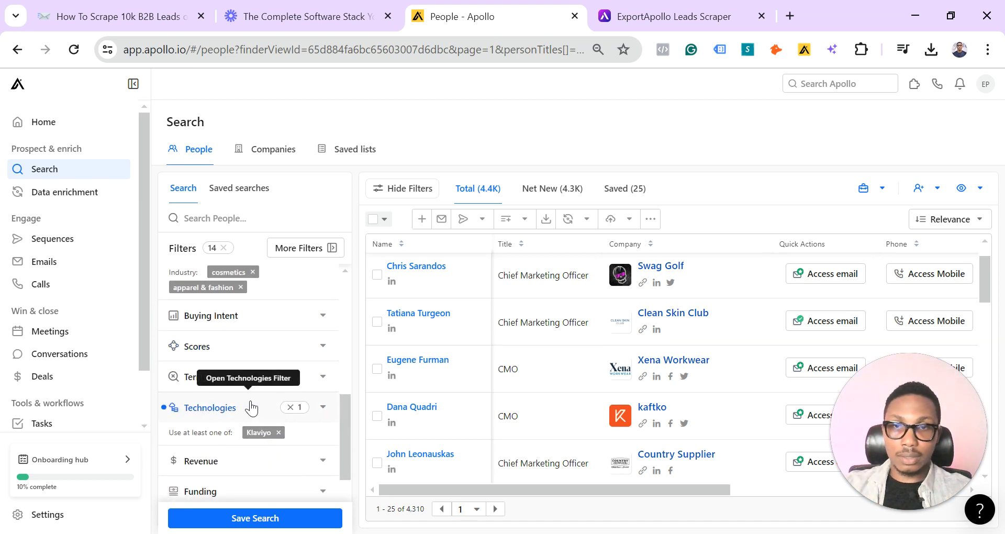
left_click(323, 410)
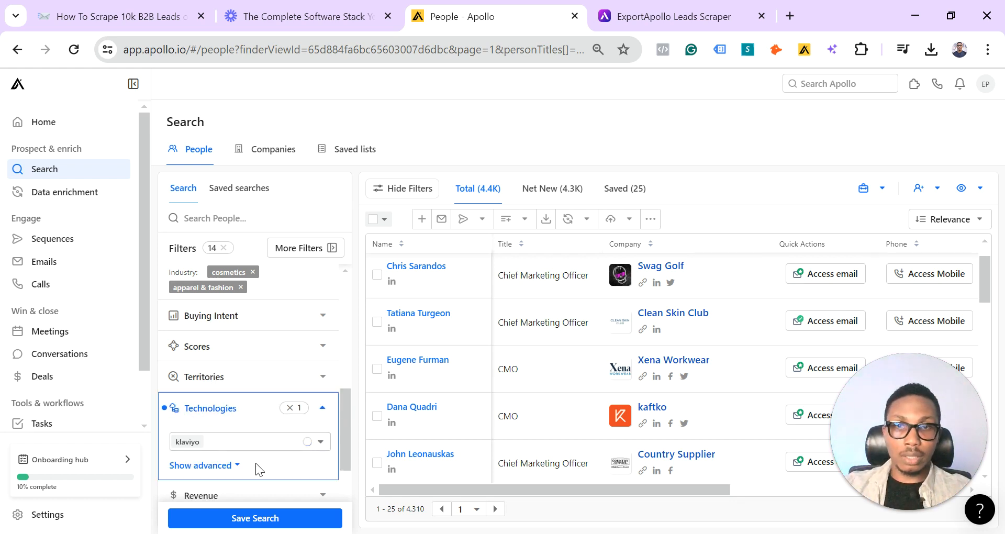
left_click(208, 444)
type("sh")
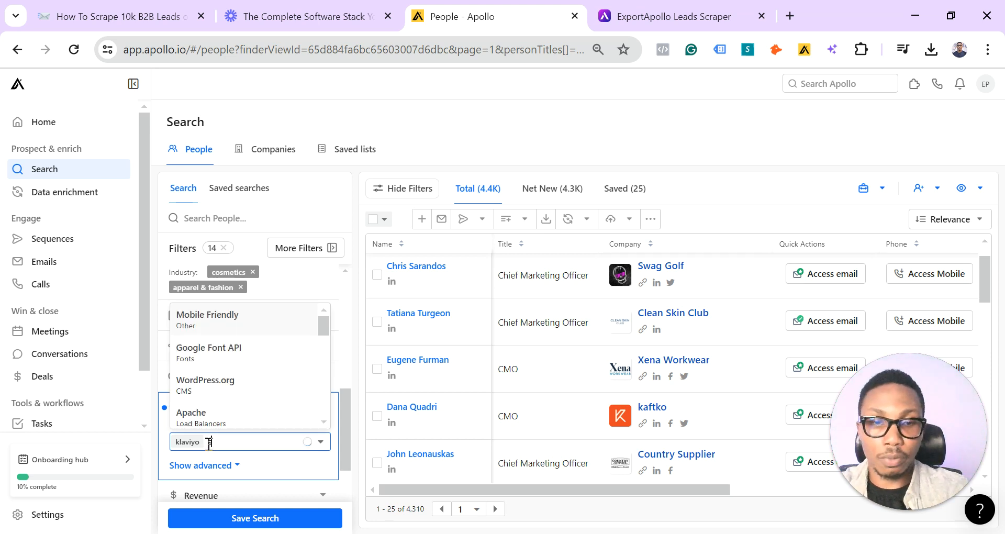
type("opy")
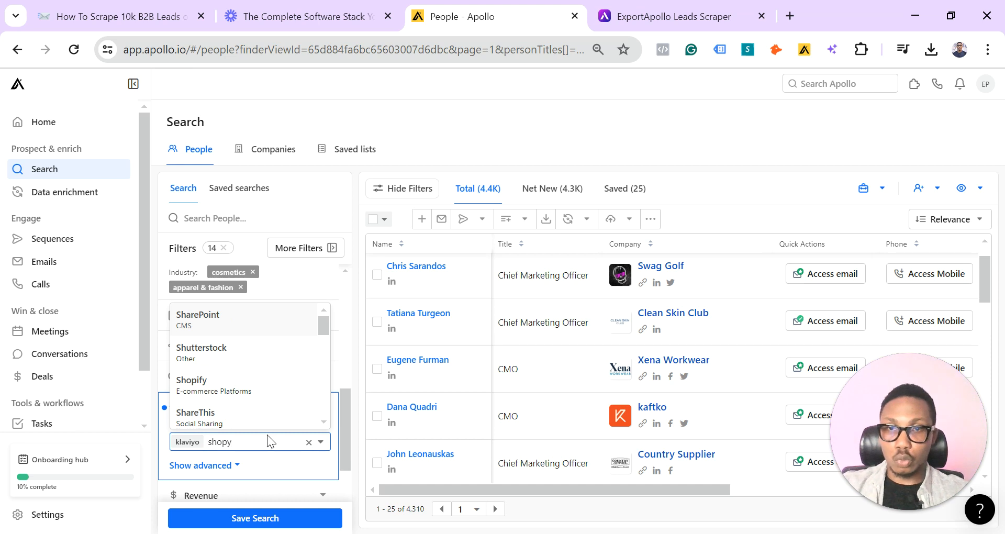
key("BackSpace")
type("i")
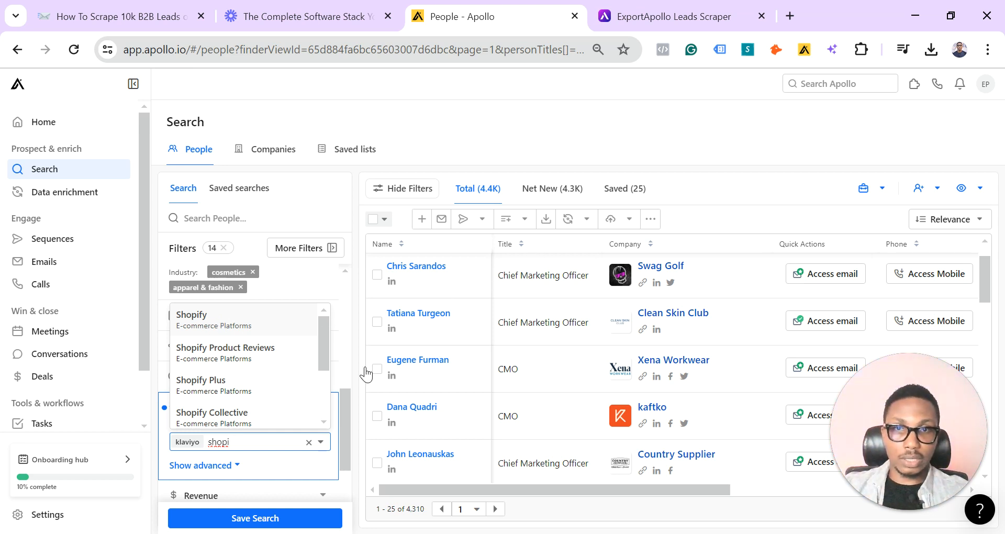
left_click(293, 309)
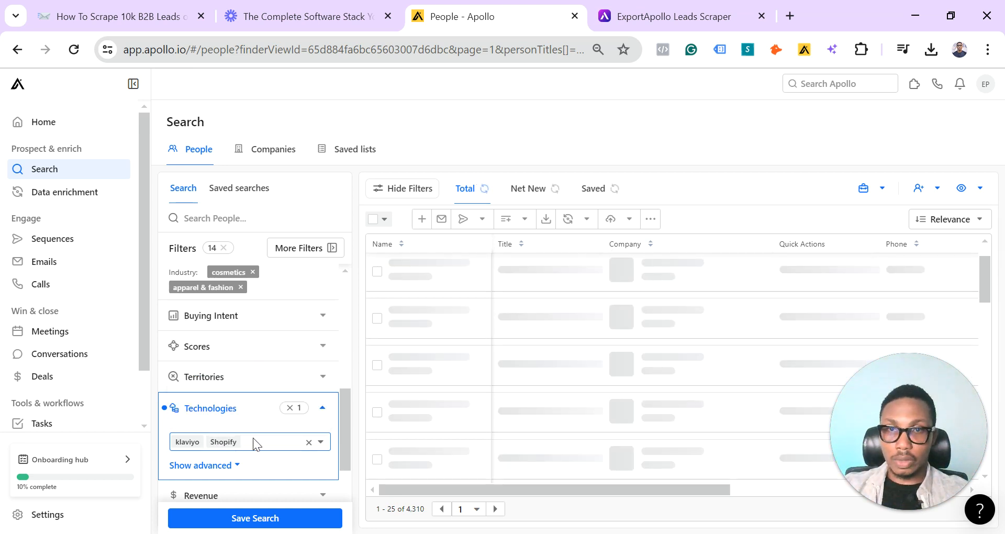
Filter the people by email status, including Likely to engage, Verified and Unverified
scroll(253, 438, "down", 3)
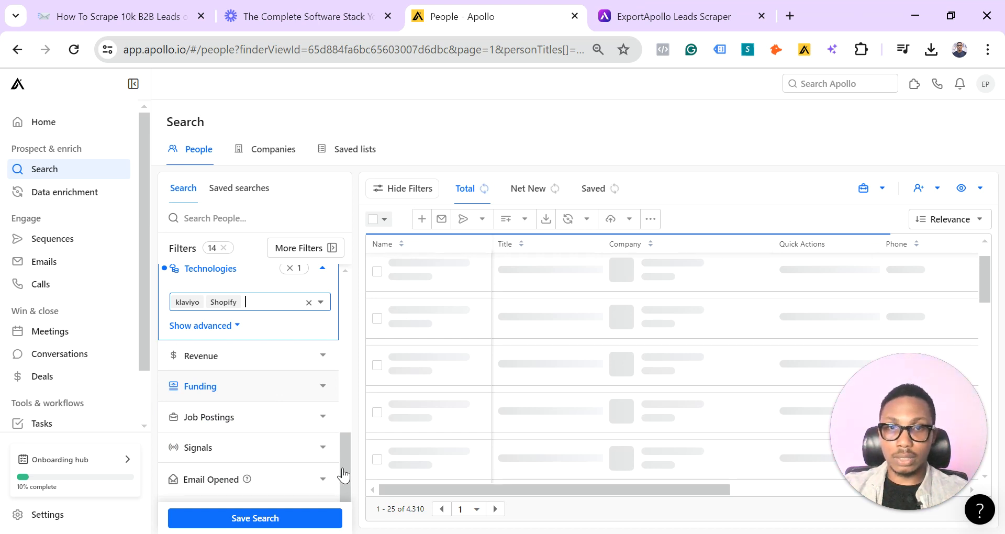
scroll(342, 467, "up", 5)
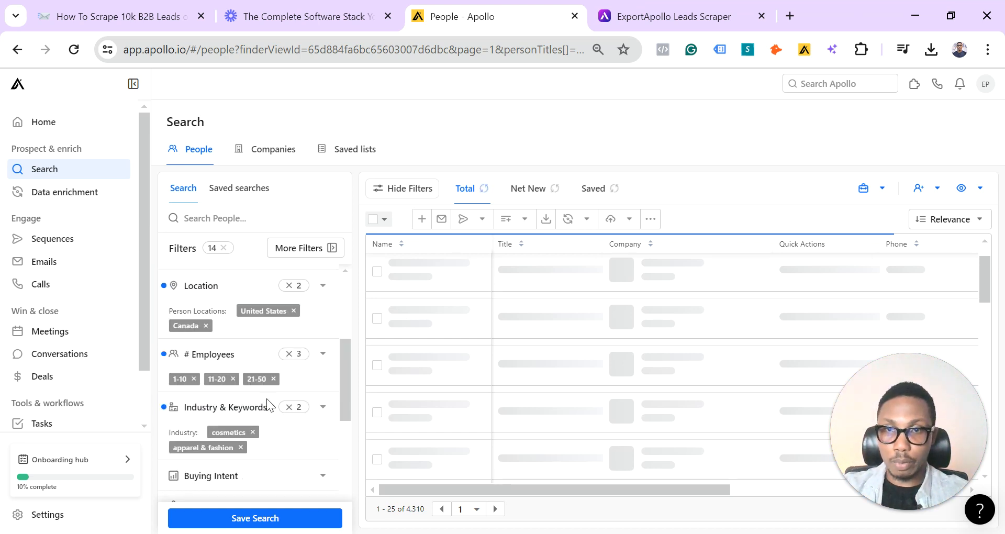
scroll(266, 398, "up", 4)
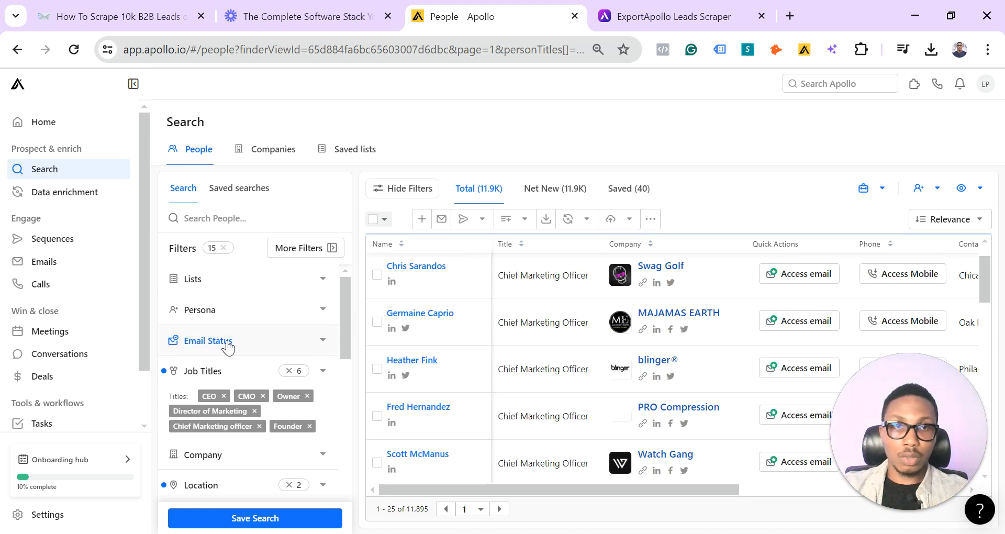
left_click(323, 343)
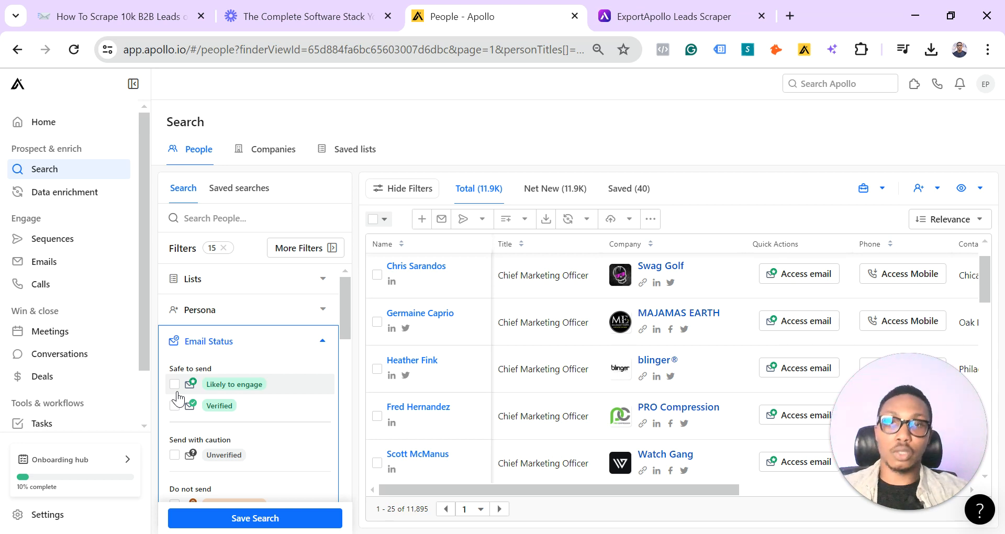
scroll(176, 403, "down", 1)
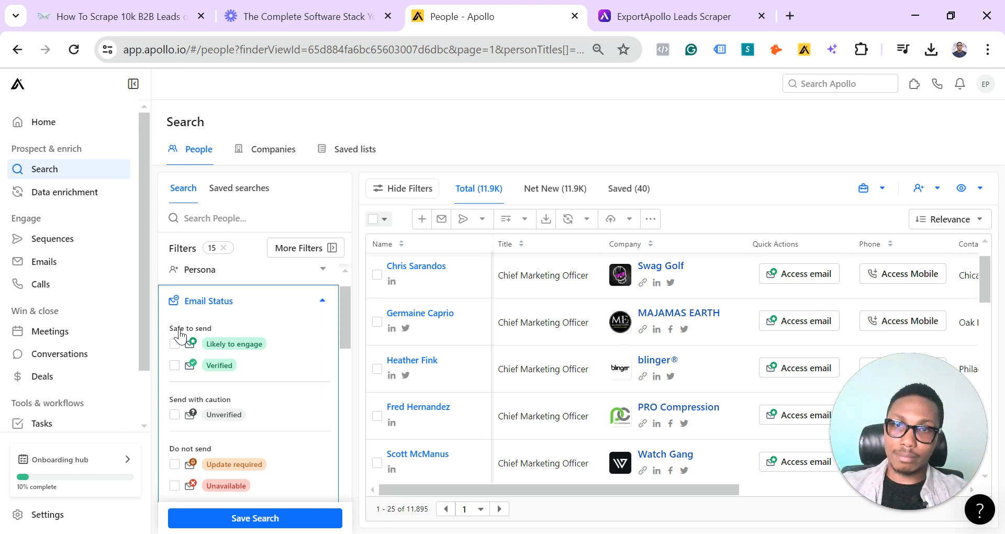
left_click(175, 366)
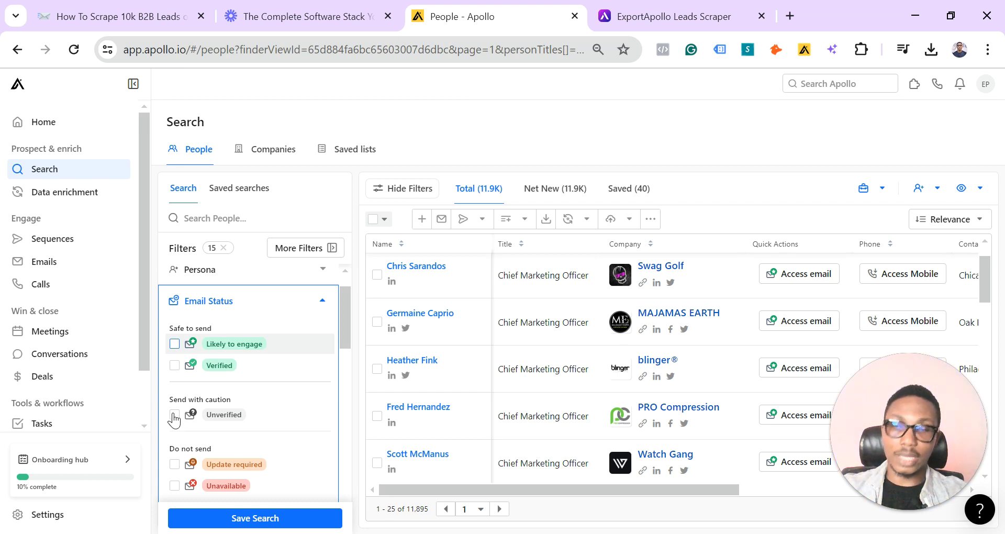
left_click(174, 417)
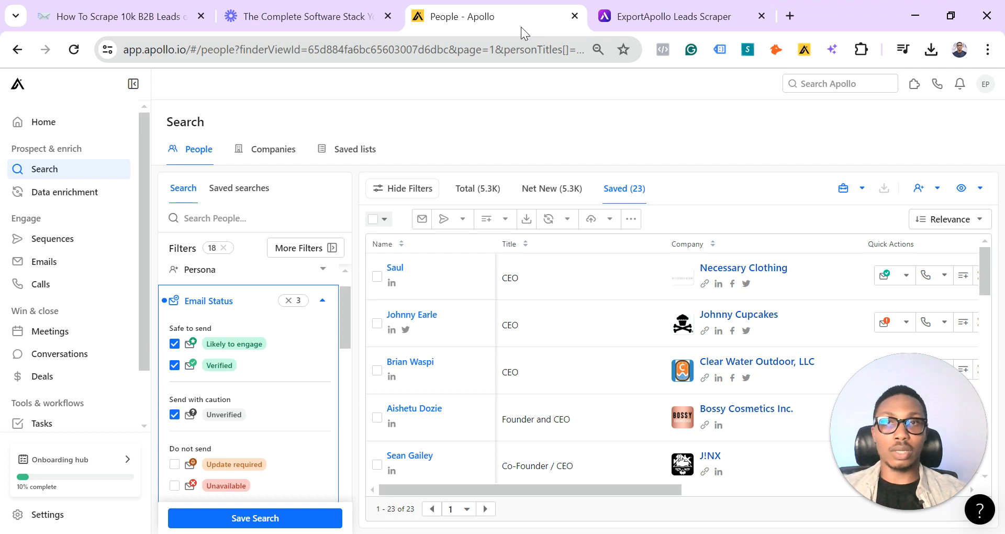
Check the ExportApollo scraper's request form, and return to the filtered Apollo people search
left_click(634, 20)
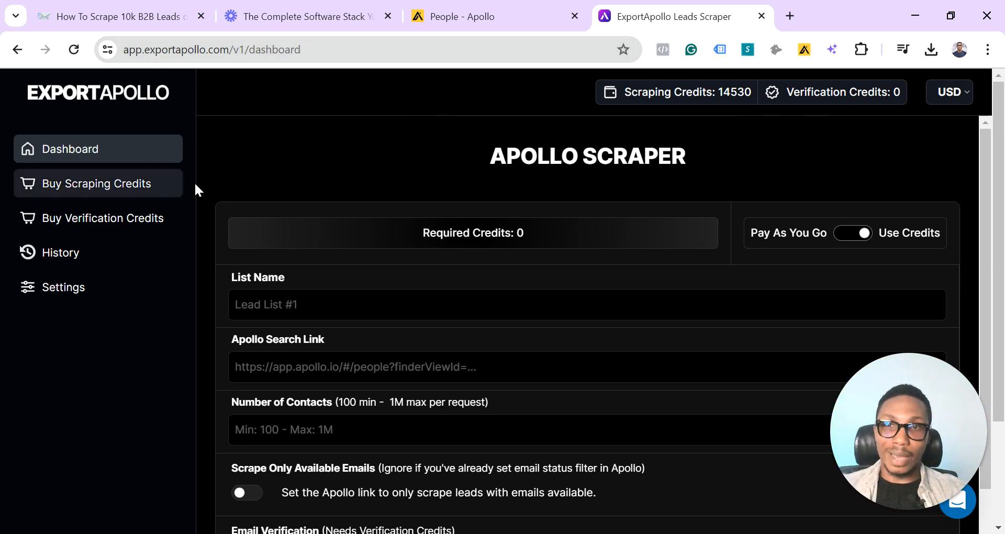
left_click(467, 8)
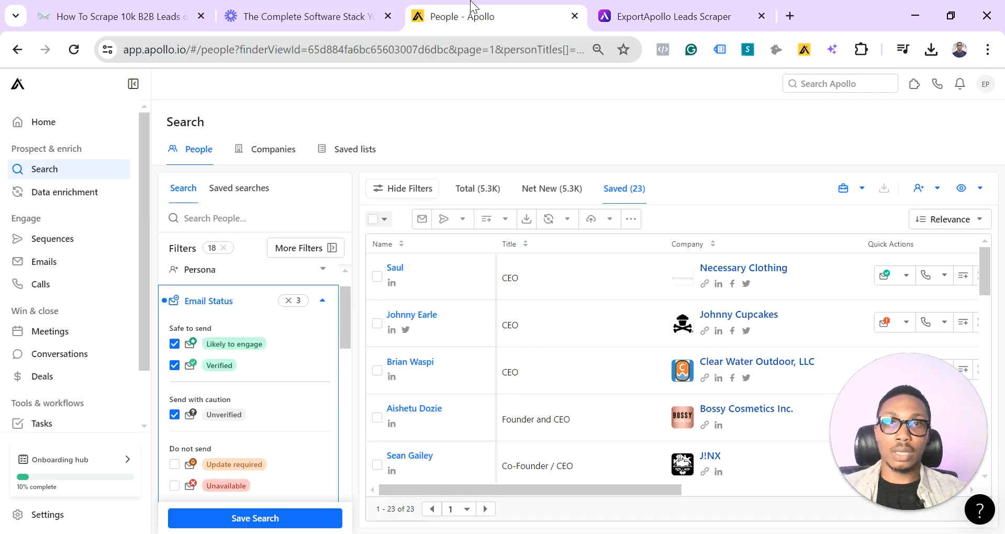
Copy the filtered Apollo people search's link and switch to the ExportApollo scraper
left_click(398, 49)
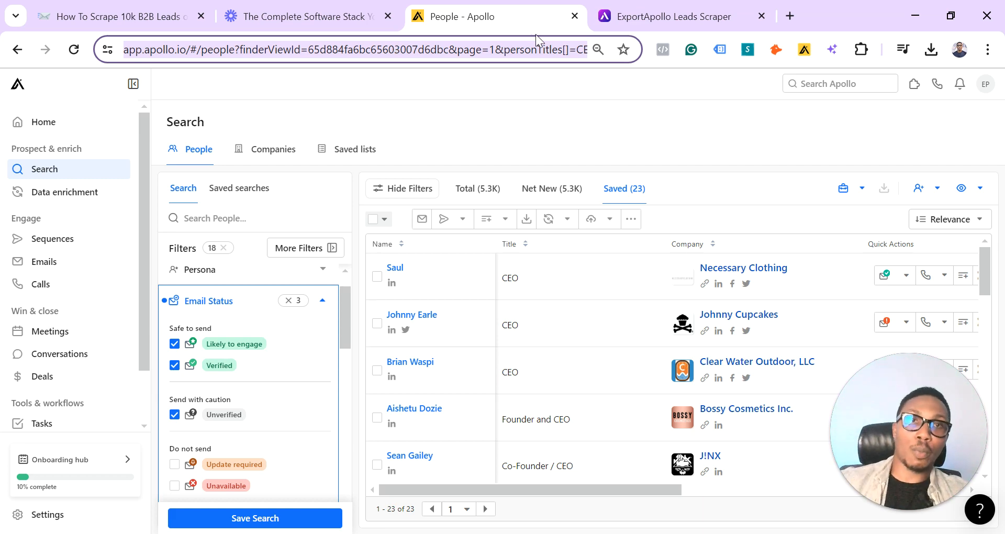
left_click(635, 13)
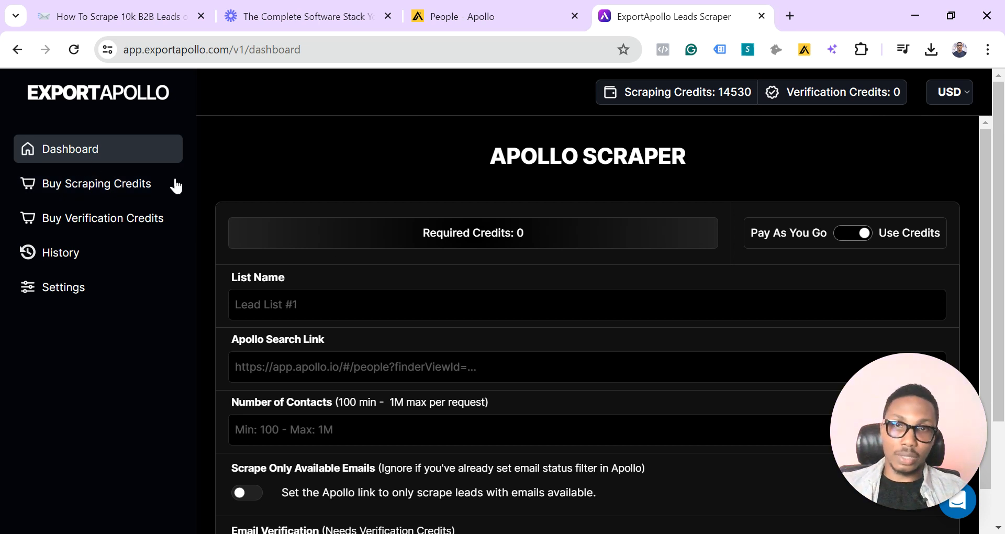
Name the lead list "Decision Makers Beauty Niche Klaviyo User 2-50 Emp US CA" in the scraping request
left_click(300, 303)
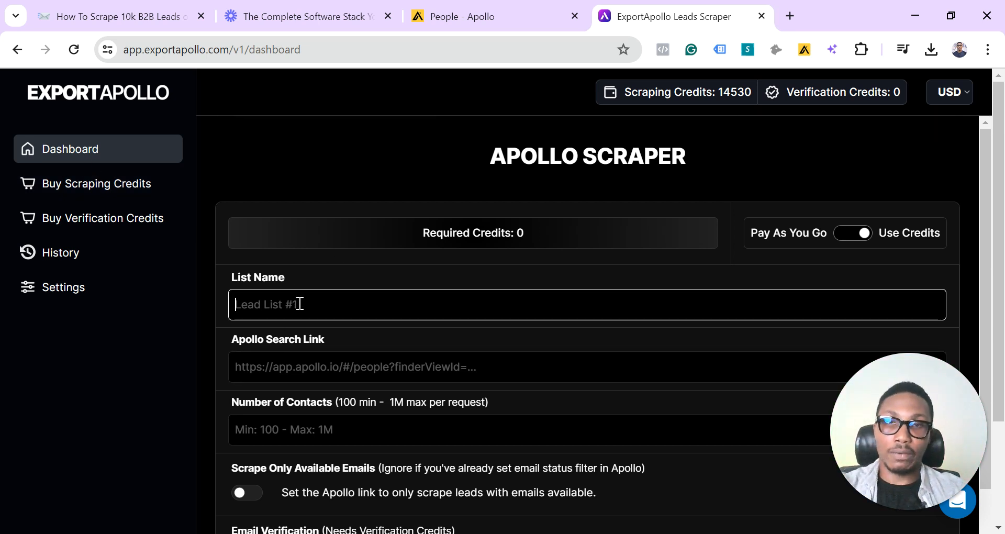
type("Decision")
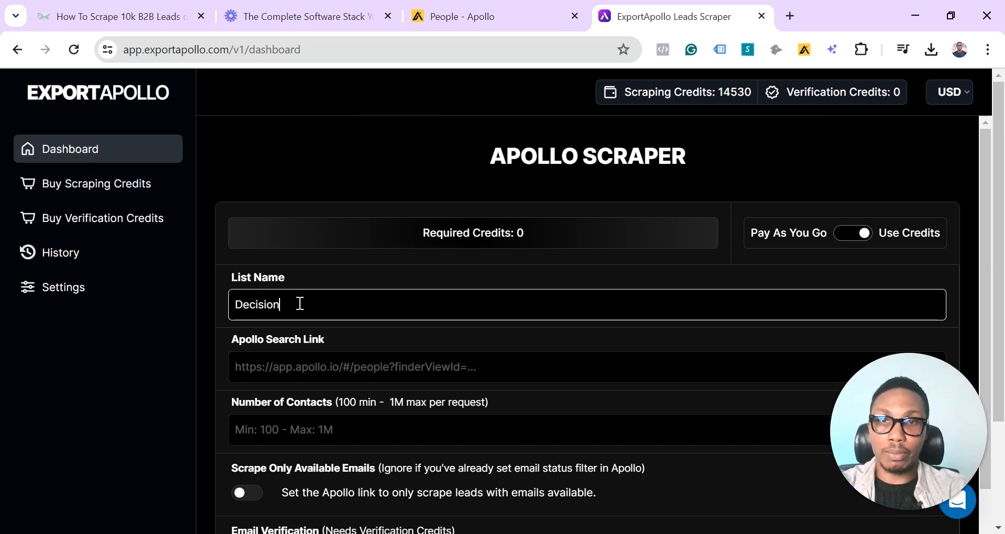
type(" Makers ")
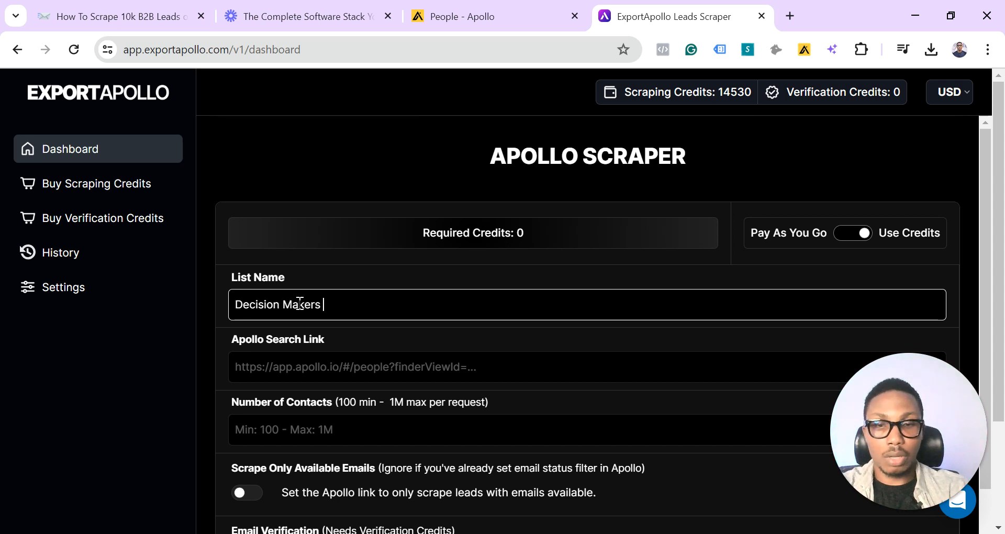
type("Beauty Nic")
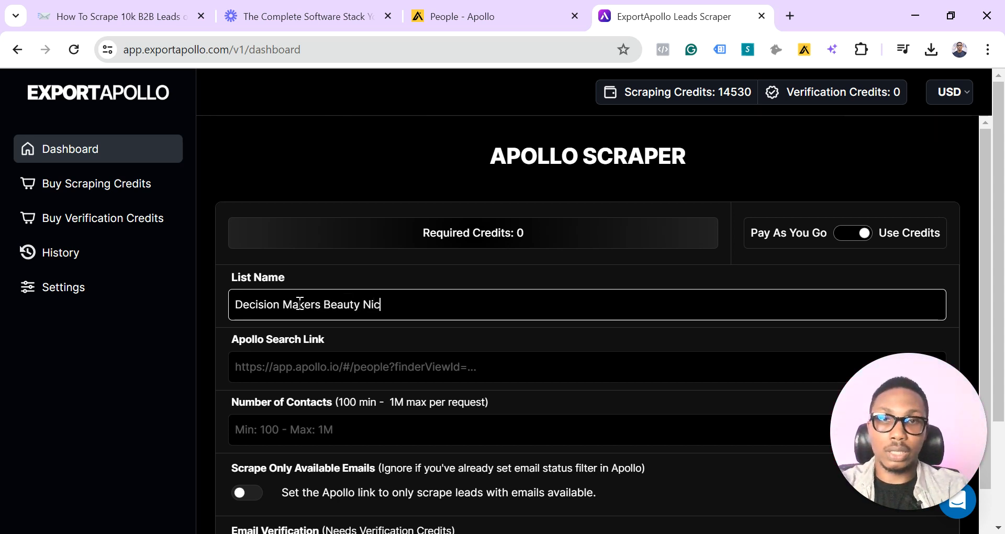
type("he Klavio U")
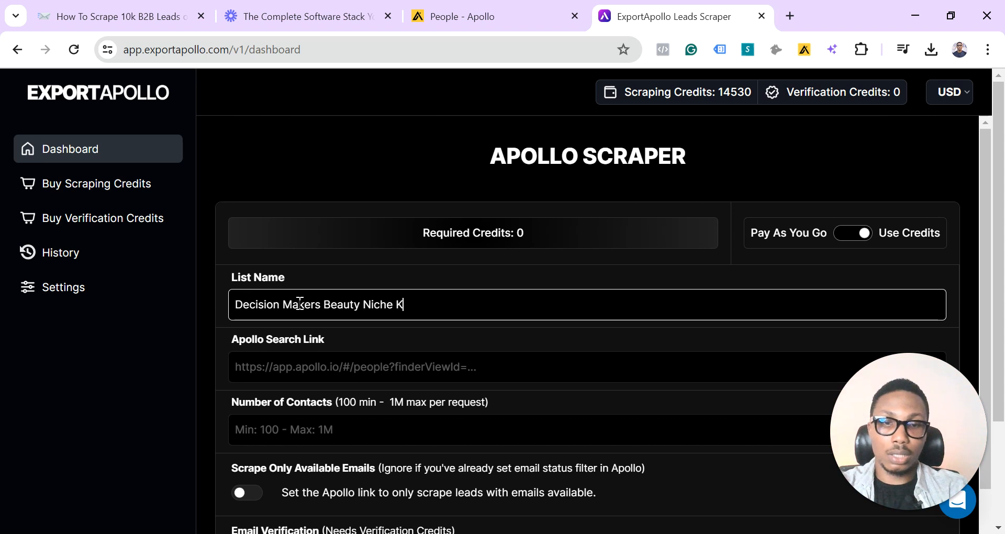
key("BackSpace")
key("BackSpace")
key("BackSpace")
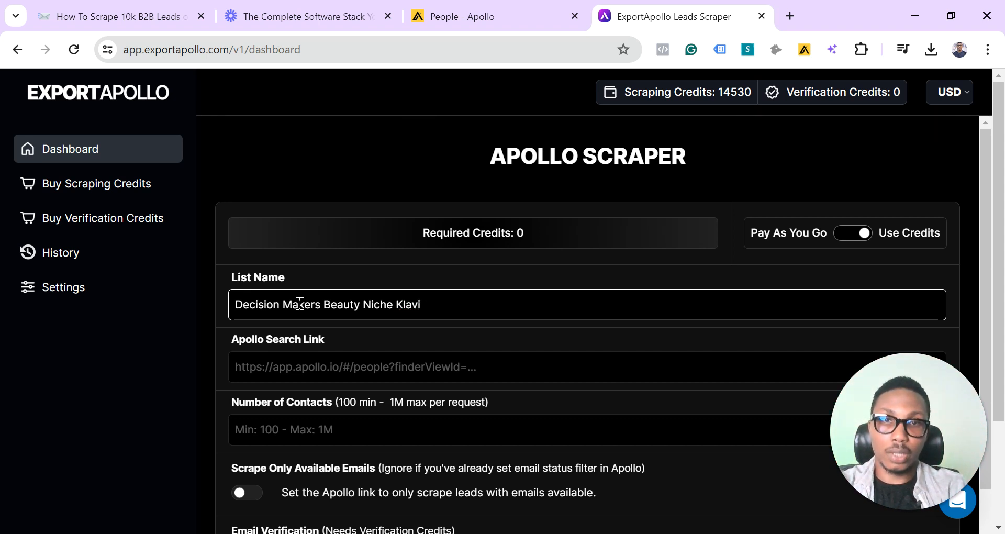
type("yo Use")
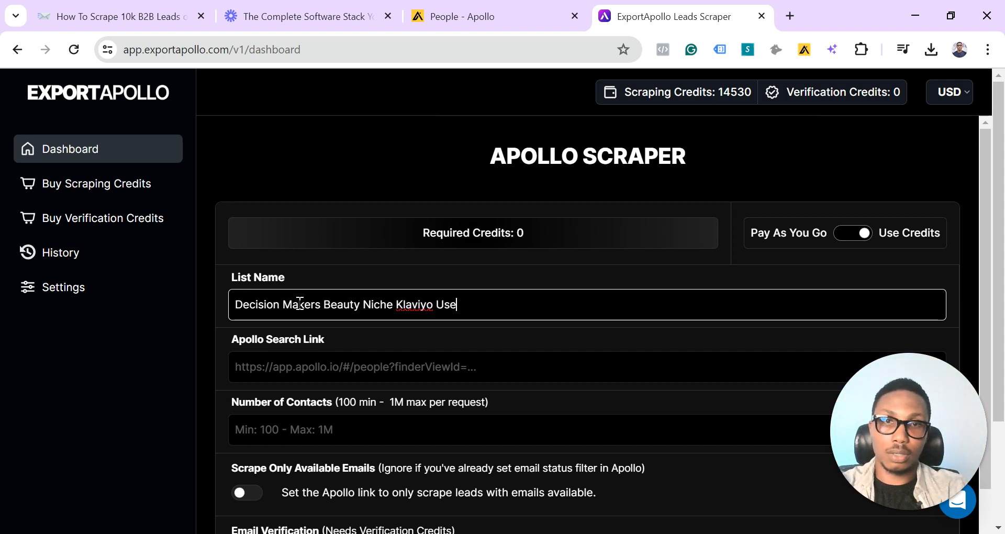
type("r 2-5")
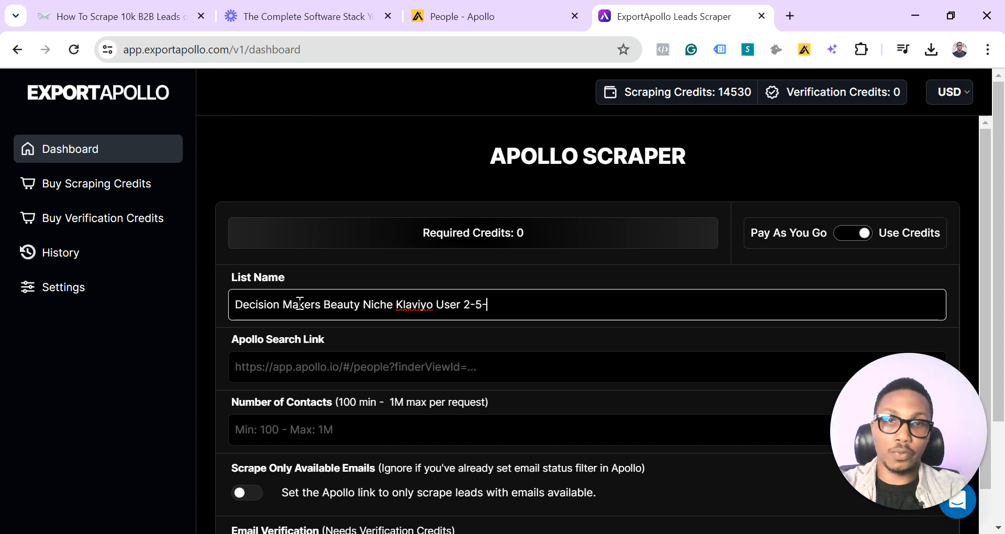
type("0 Em")
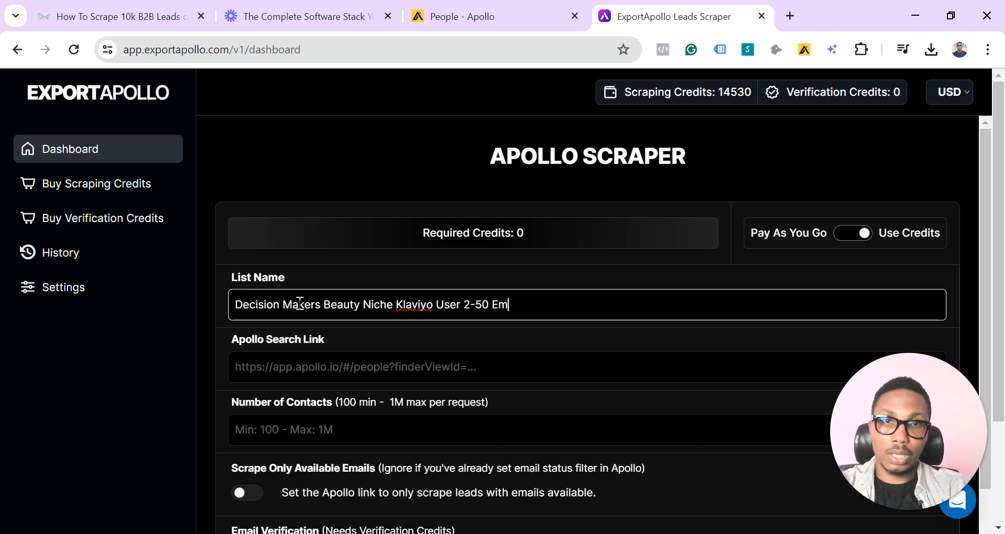
type("p US")
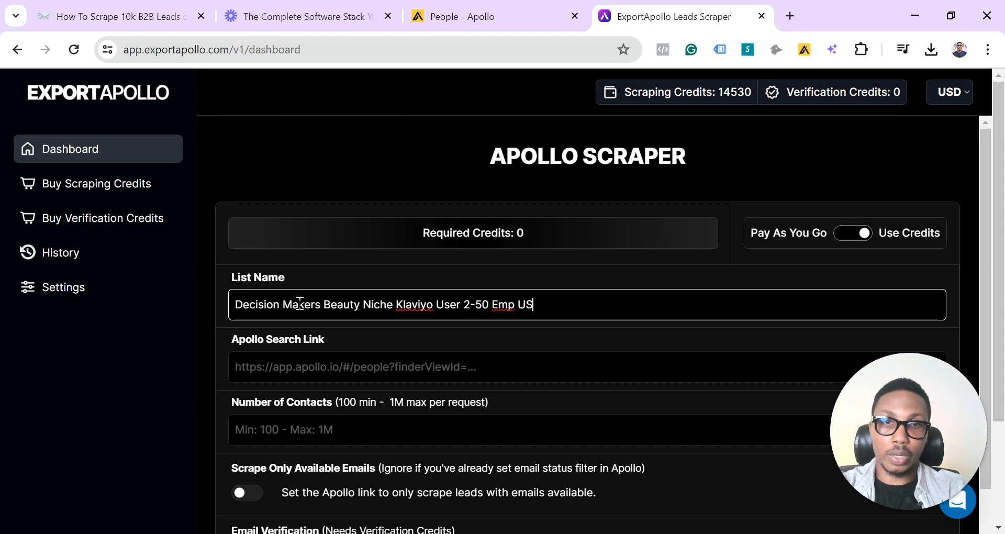
type(" CA")
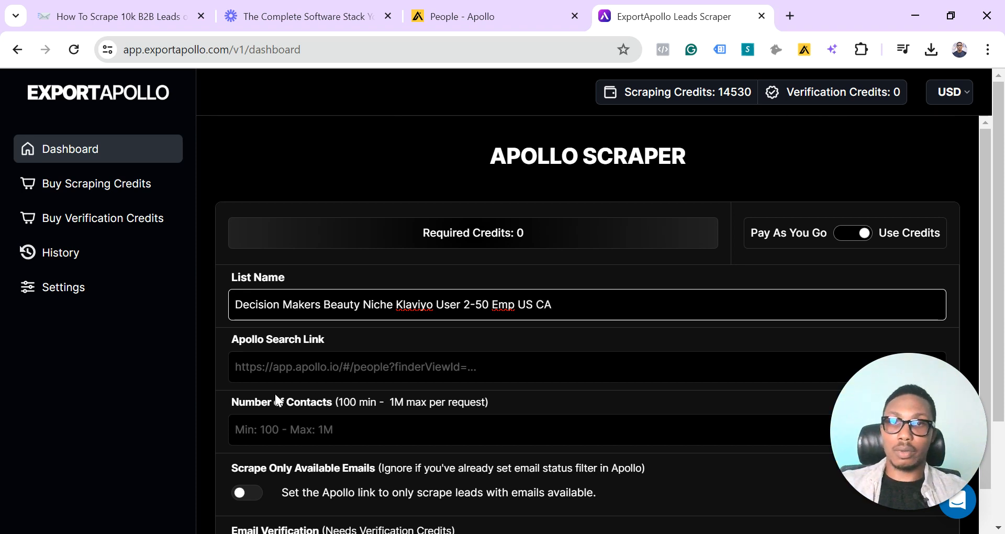
Paste the copied search URL as the Apollo Search Link and set the number of contacts to 5300
left_click(290, 368)
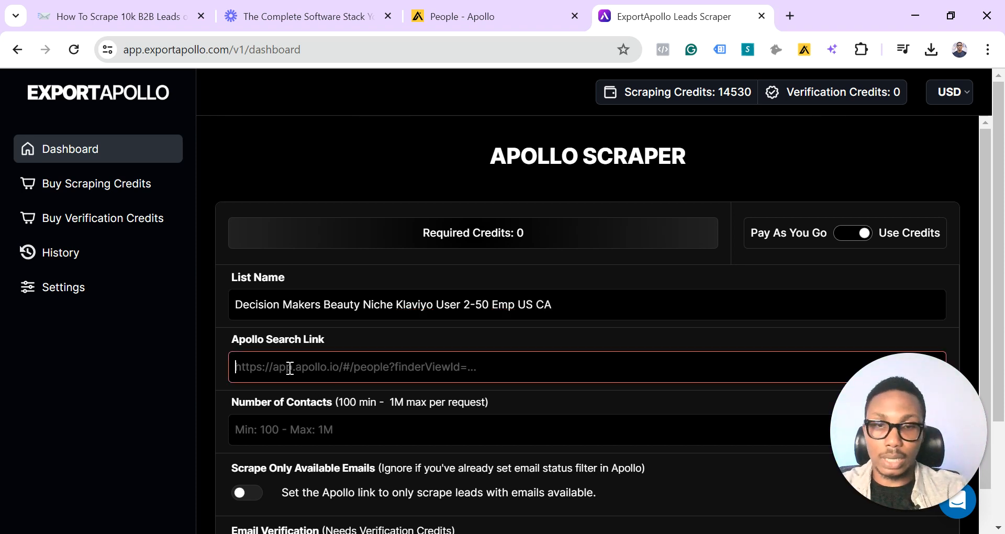
key("ctrl+v")
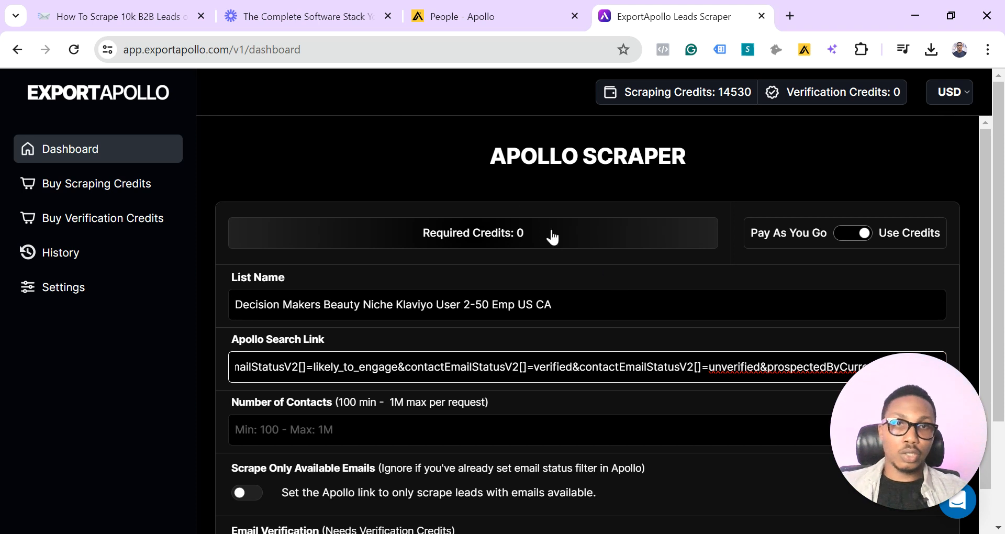
left_click(447, 178)
scroll(417, 359, "down", 1)
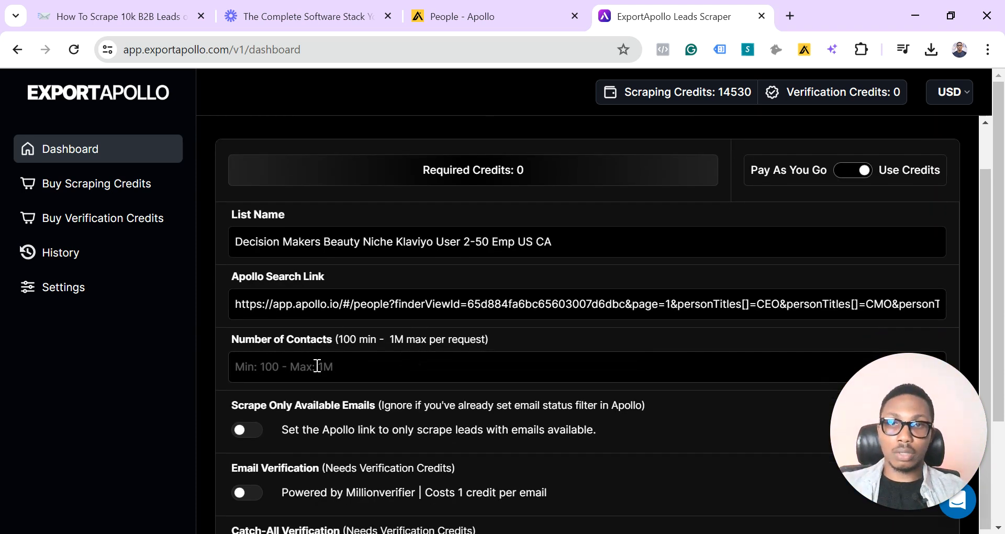
left_click(317, 366)
type("53")
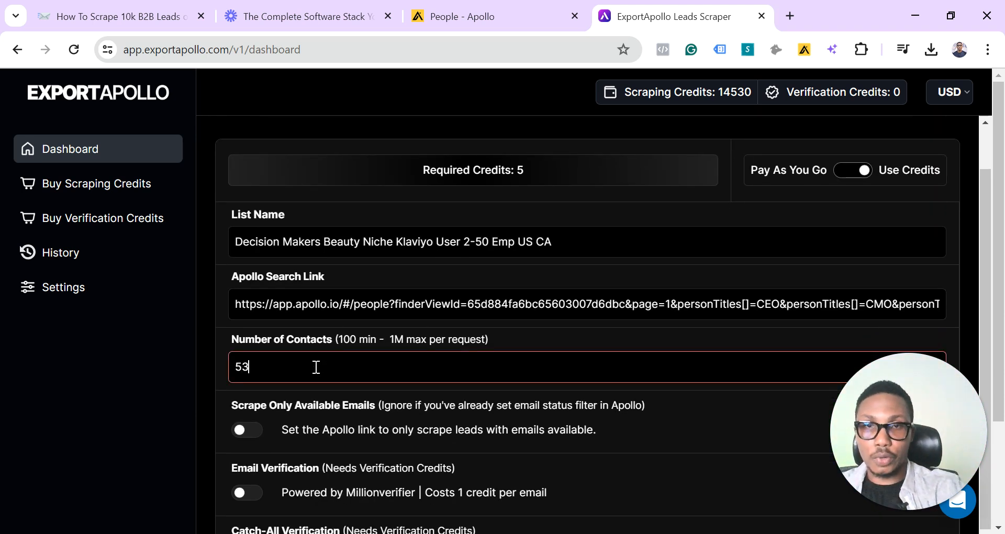
type("00")
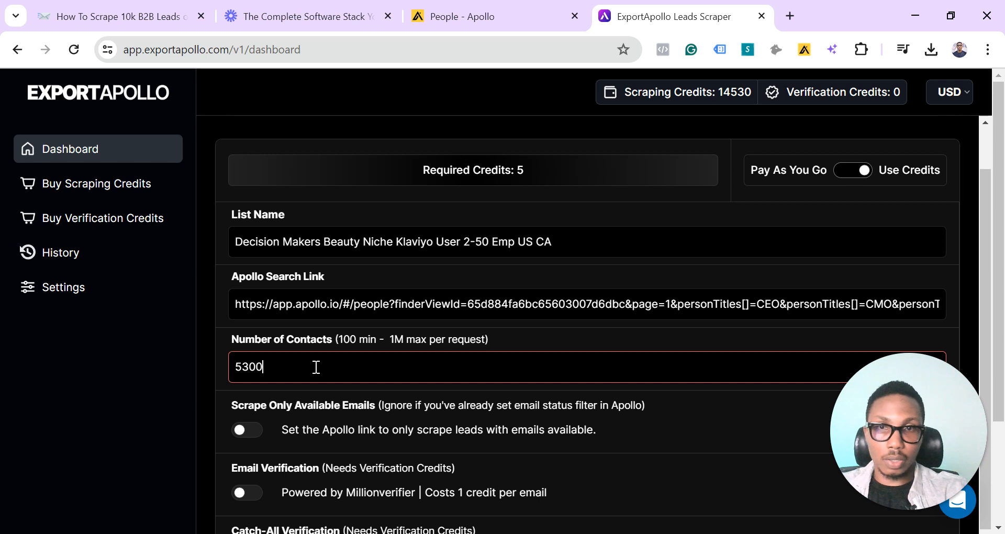
left_click(203, 383)
Enable Scrape Only Available Emails, Company Name Cleaning and Extra Data for the scraping request
scroll(202, 382, "down", 1)
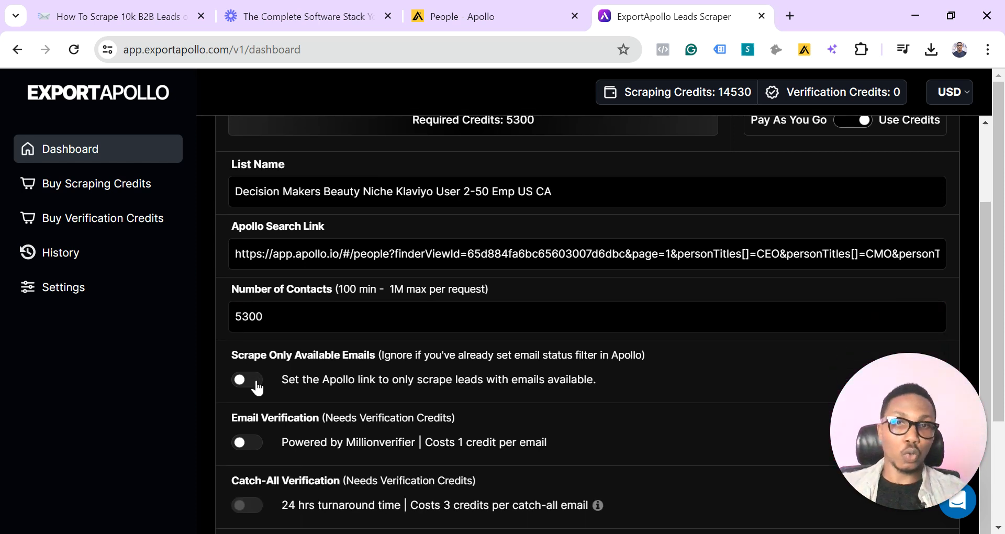
left_click(257, 387)
scroll(257, 387, "down", 3)
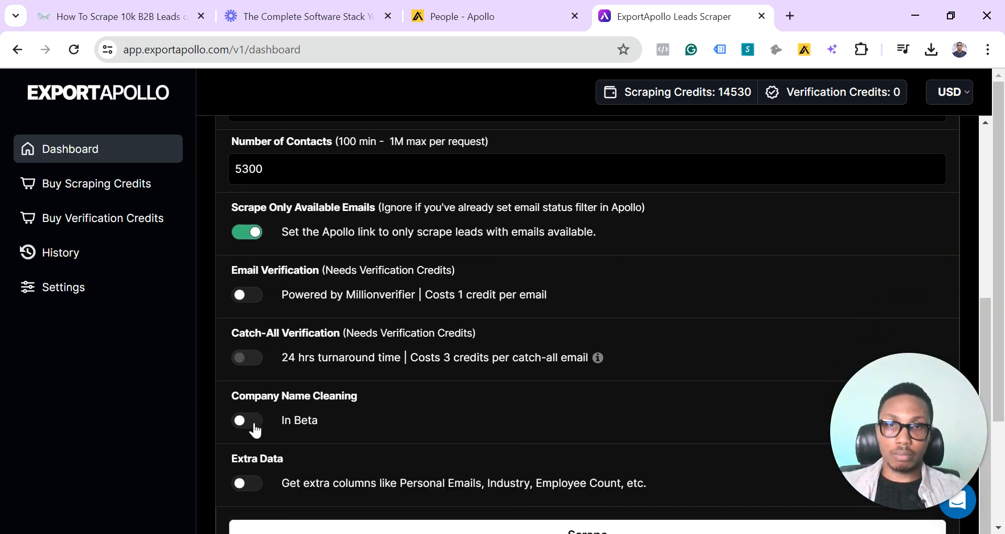
left_click(256, 421)
scroll(322, 444, "down", 2)
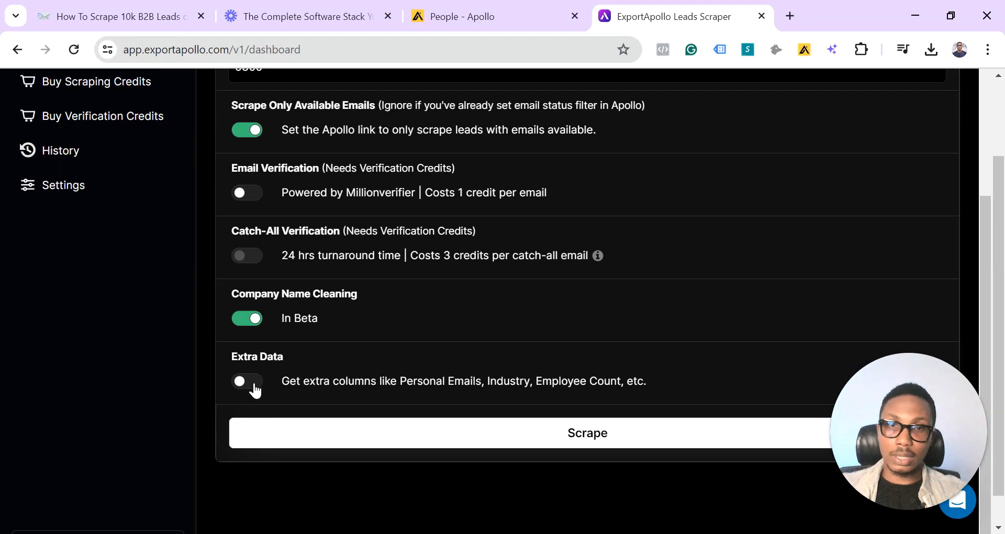
left_click(253, 384)
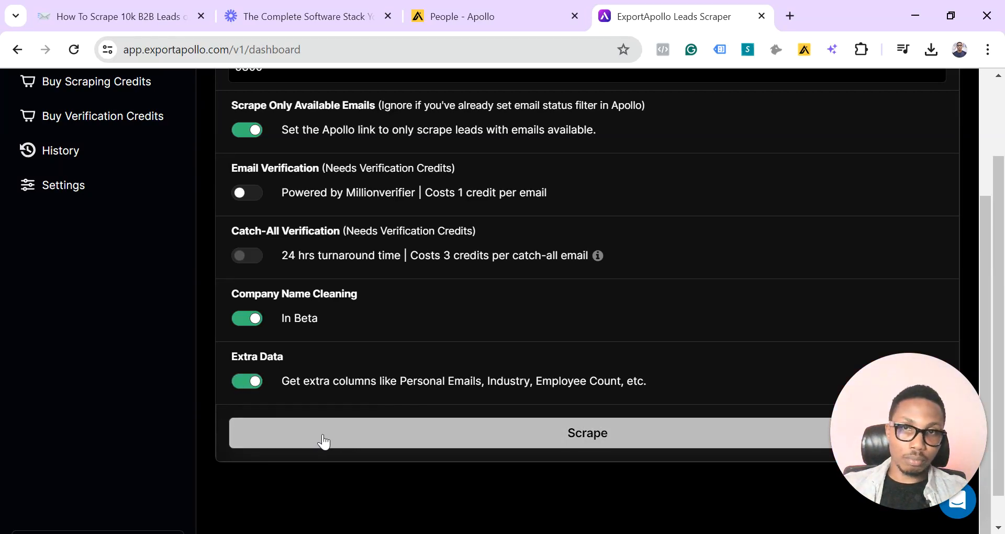
Switch to the Notion guide on scraping 10k B2B leads on Apollo
scroll(180, 360, "up", 2)
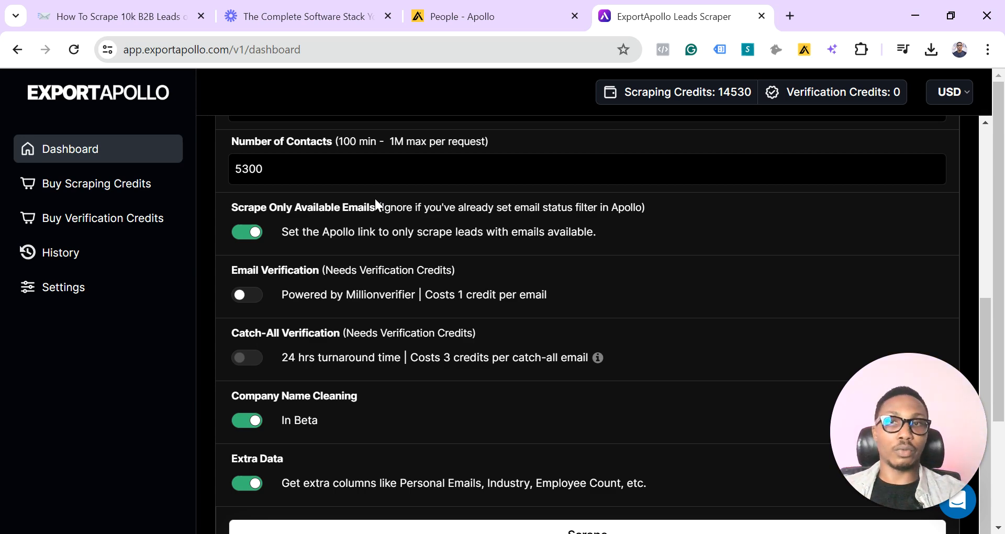
left_click(419, 7)
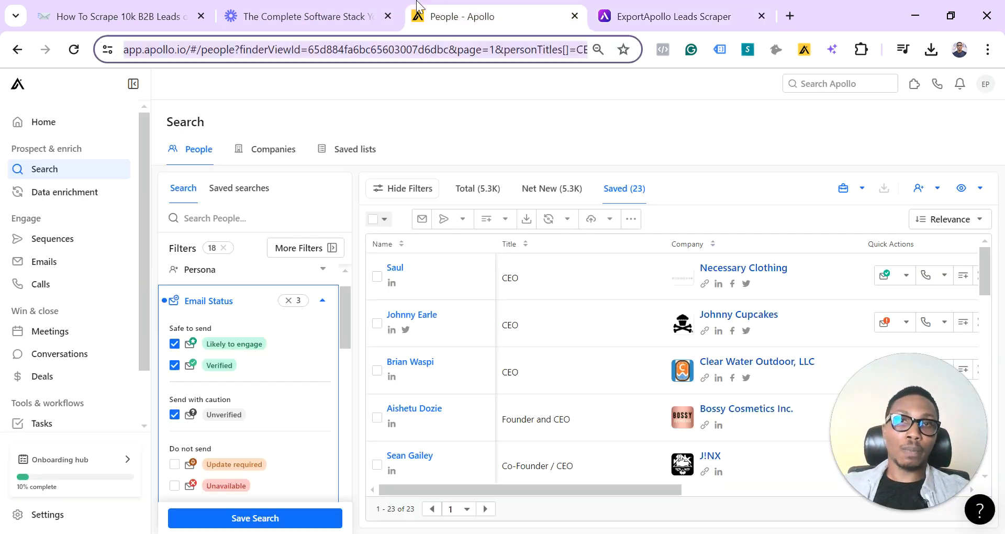
left_click(314, 17)
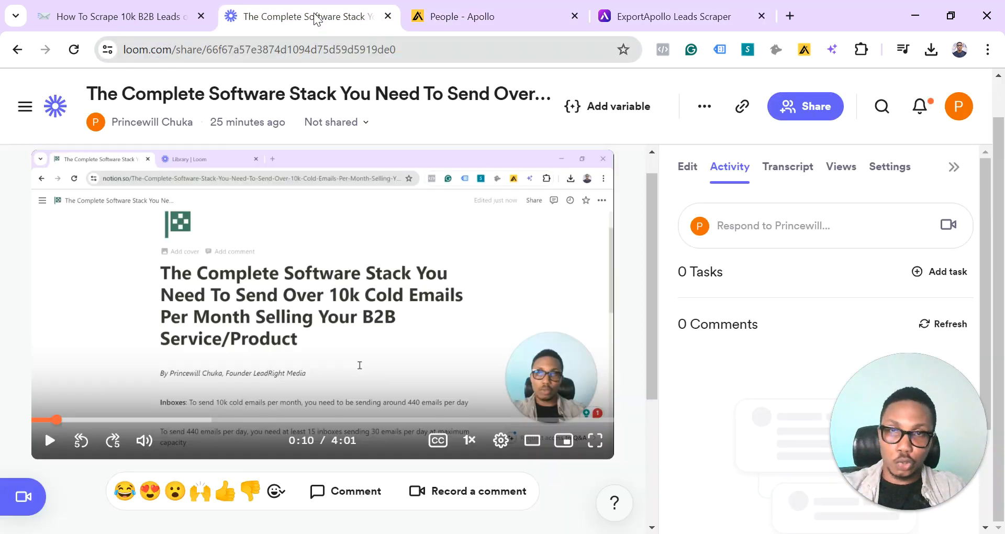
left_click(123, 7)
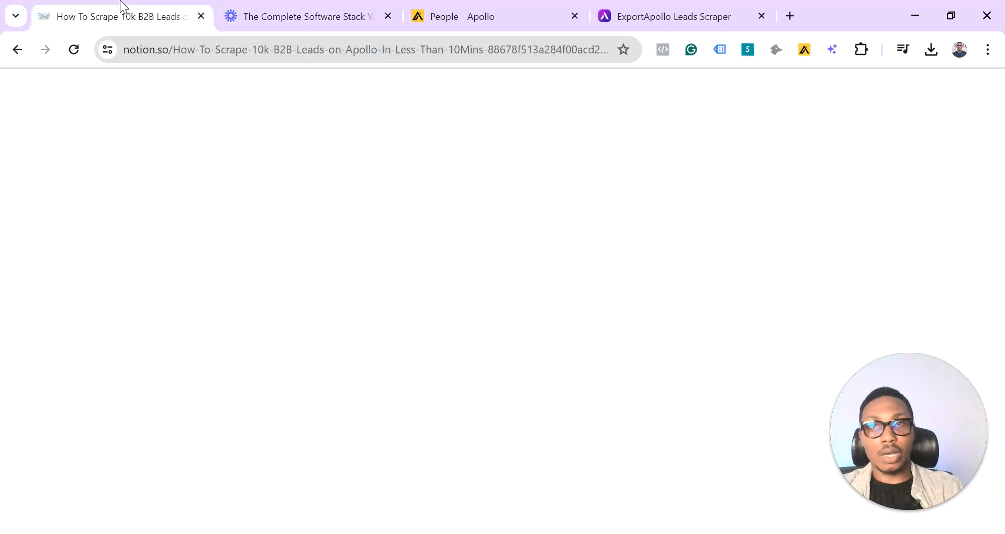